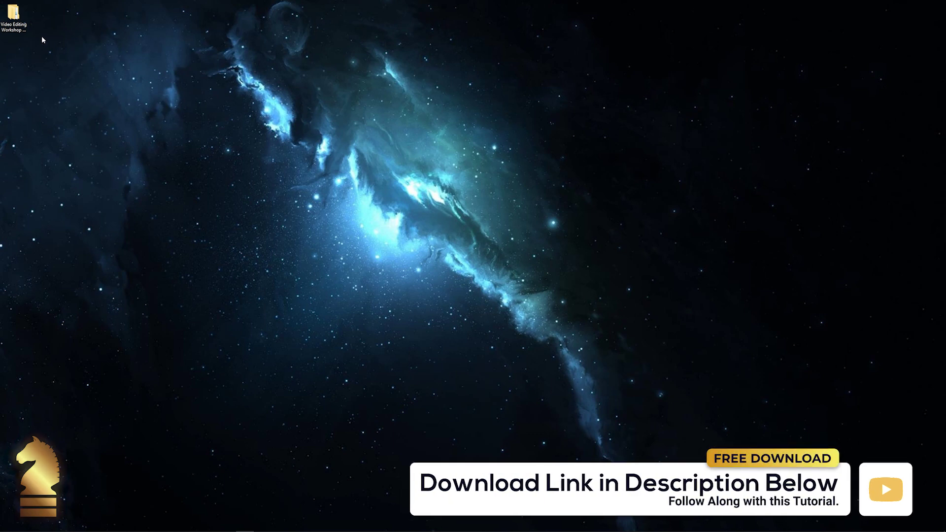
- Select the Video Editing Workshop Project folder on the desktop
left_click(18, 17)
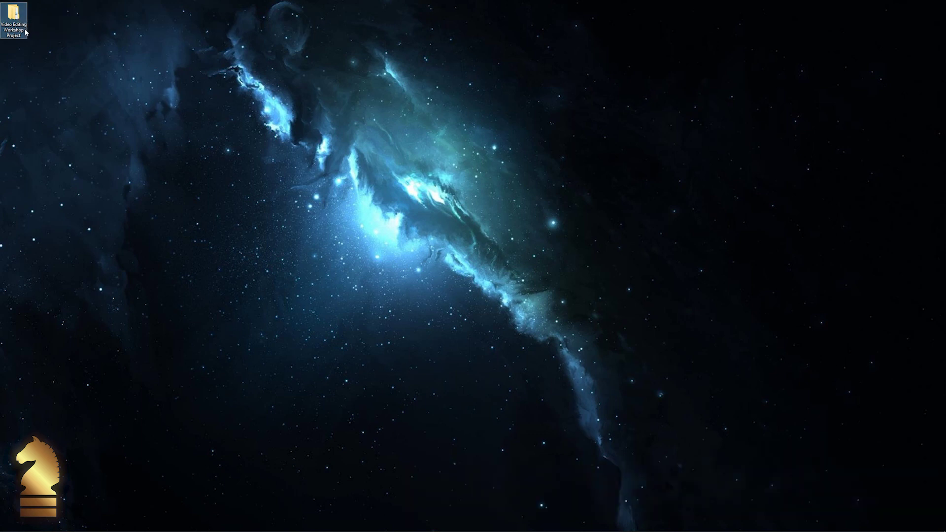
double_click(19, 16)
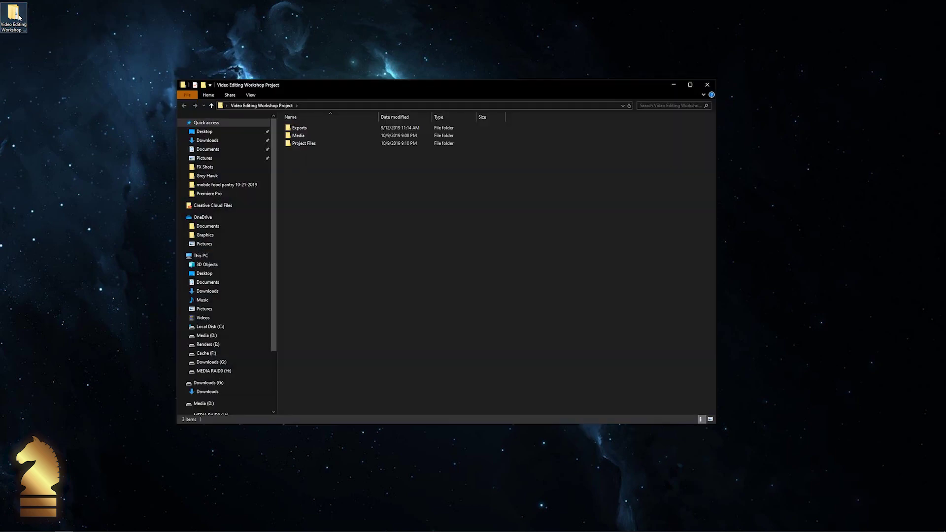
double_click(302, 128)
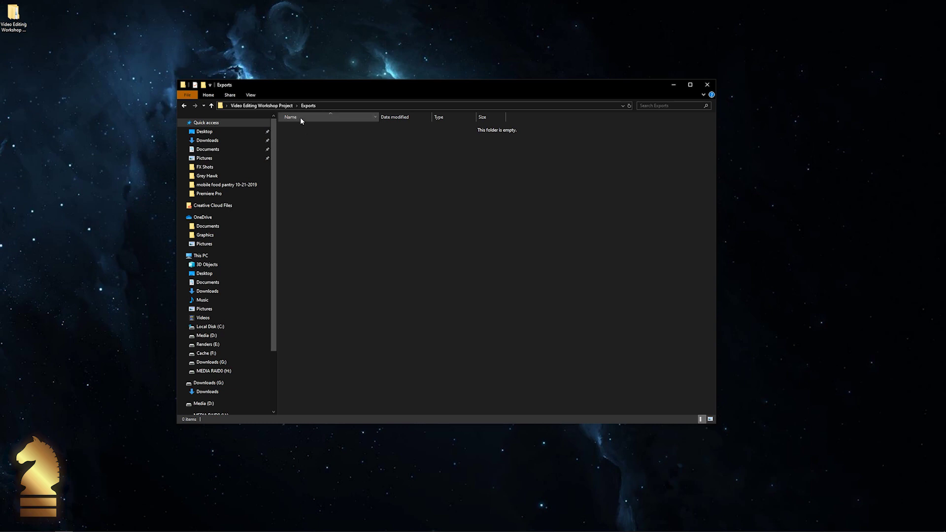
key("alt+Left")
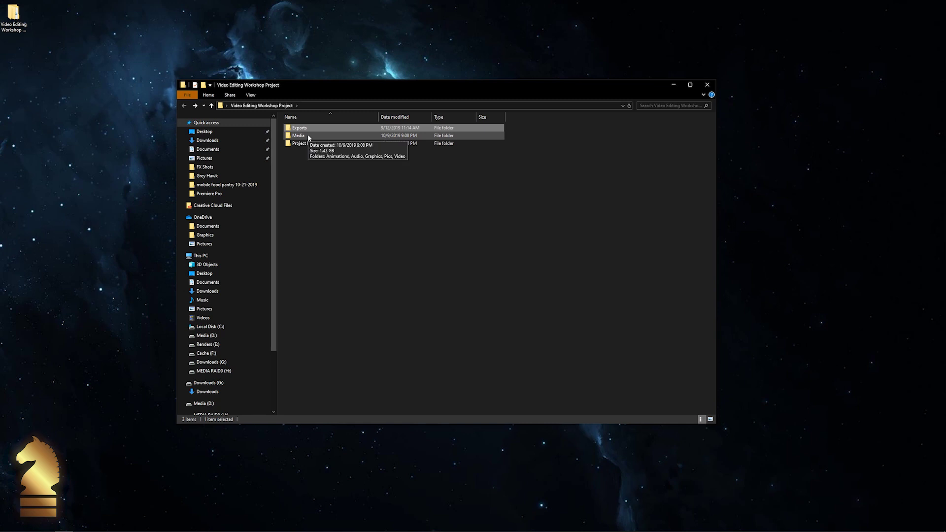
- Drill down from Media into Animations and then its Titles folder
double_click(309, 136)
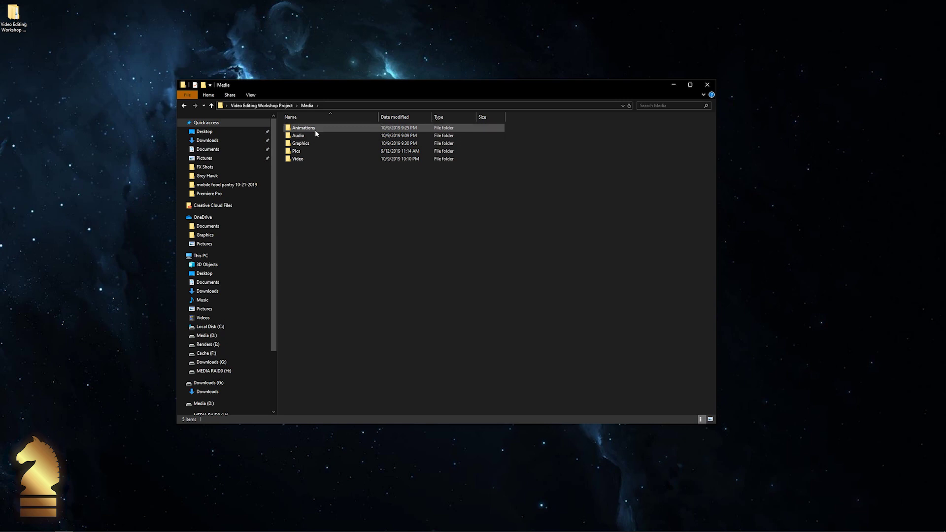
double_click(315, 129)
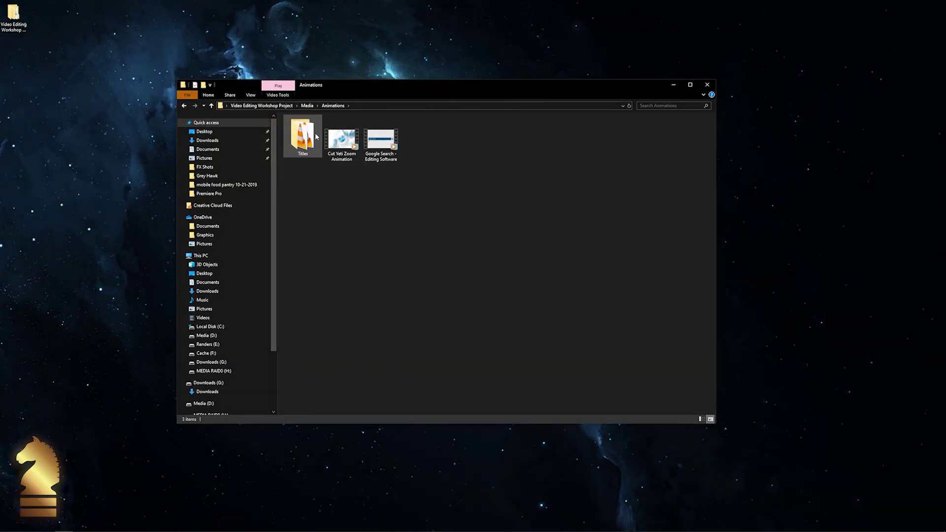
double_click(309, 138)
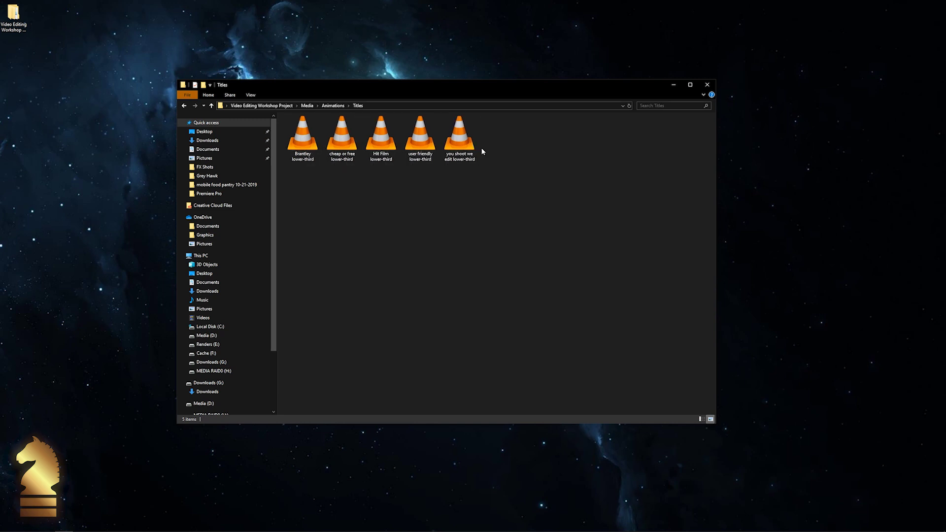
- In Animations, select the Cut Yeti Zoom Animation and Google Search - Editing Software videos, then return to Media
left_click(183, 106)
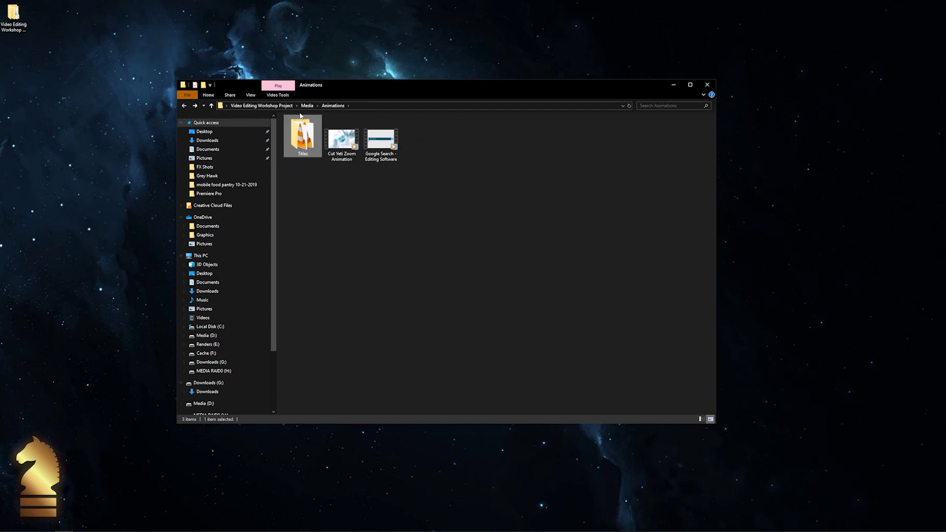
left_click(347, 145)
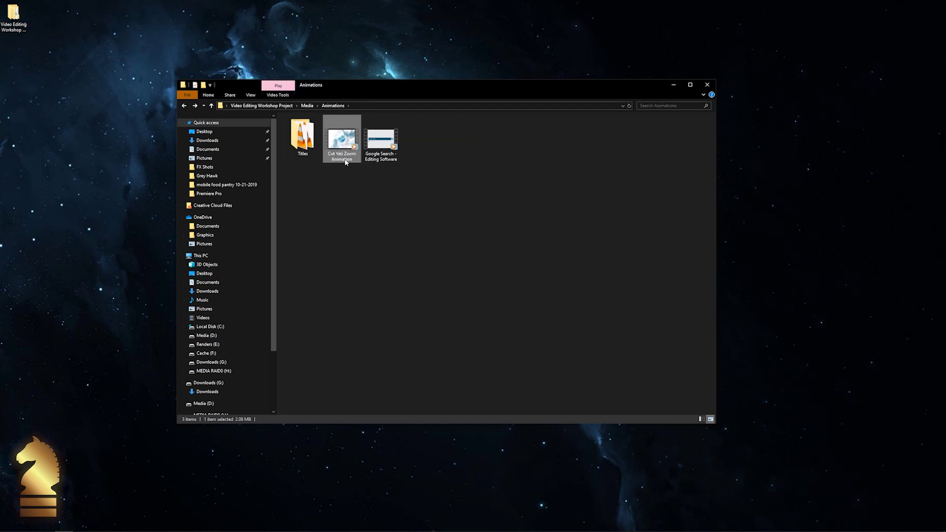
left_click(380, 142)
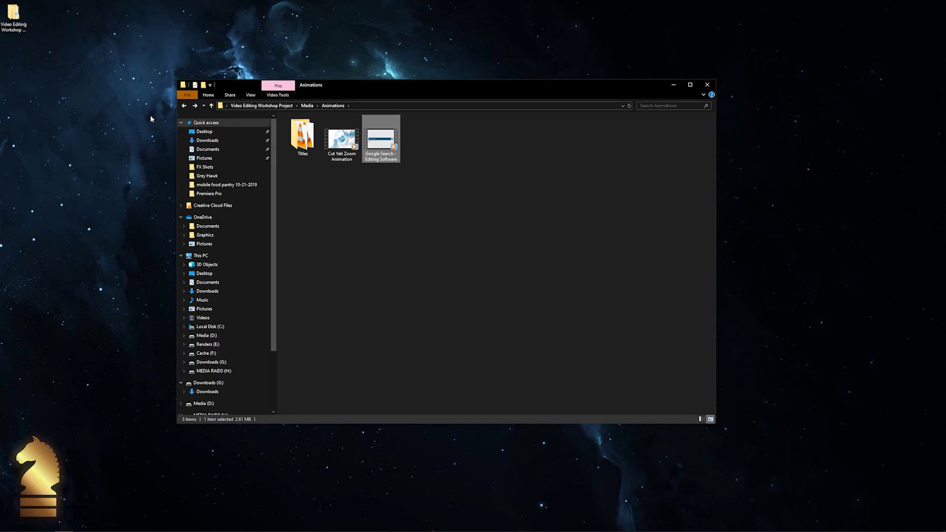
left_click(184, 106)
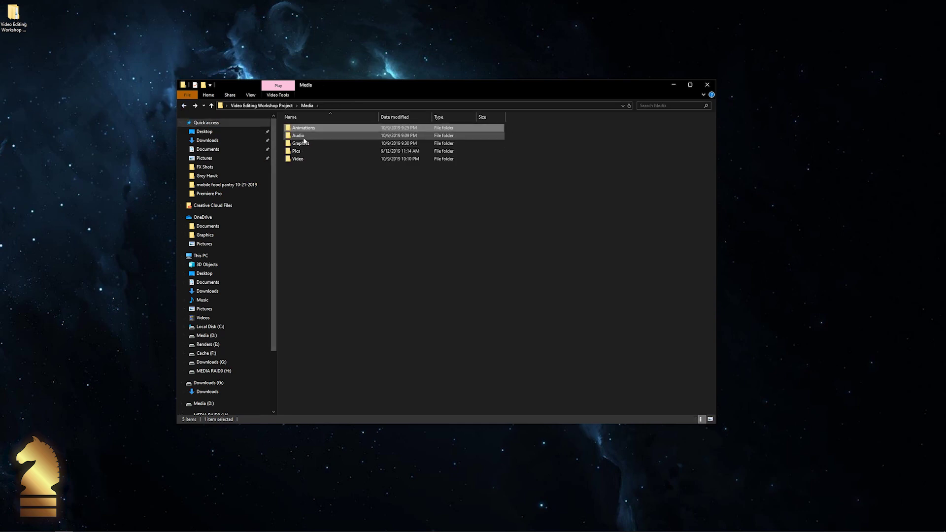
- Browse Audio's Music and Sound Effects subfolders, then return to Media
double_click(303, 137)
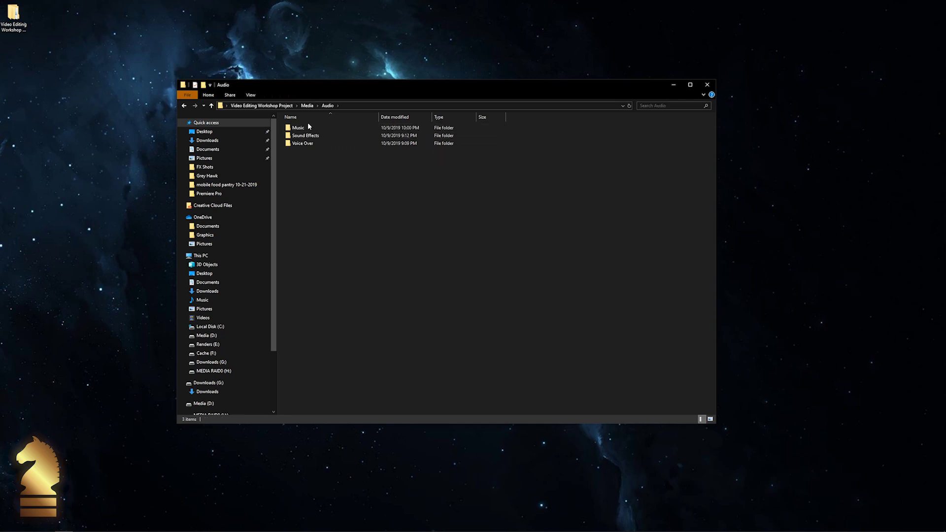
double_click(311, 128)
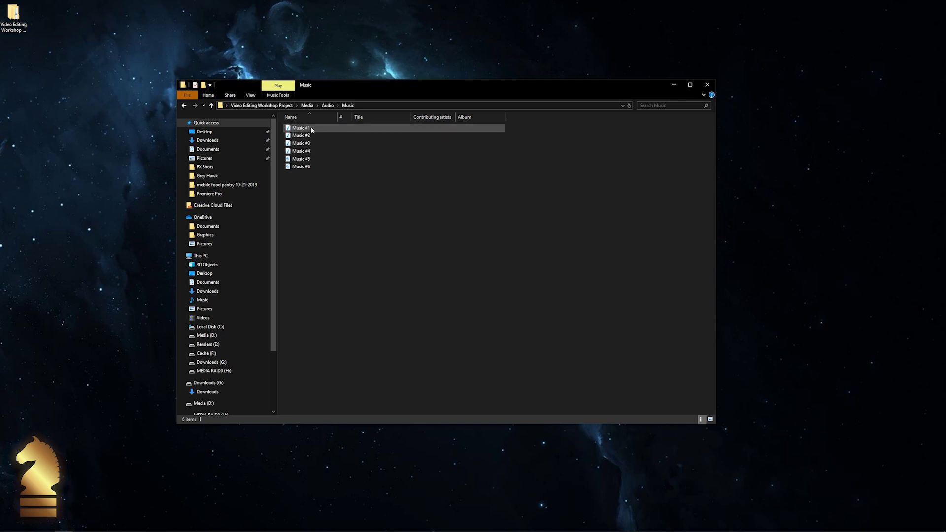
left_click(185, 107)
double_click(323, 134)
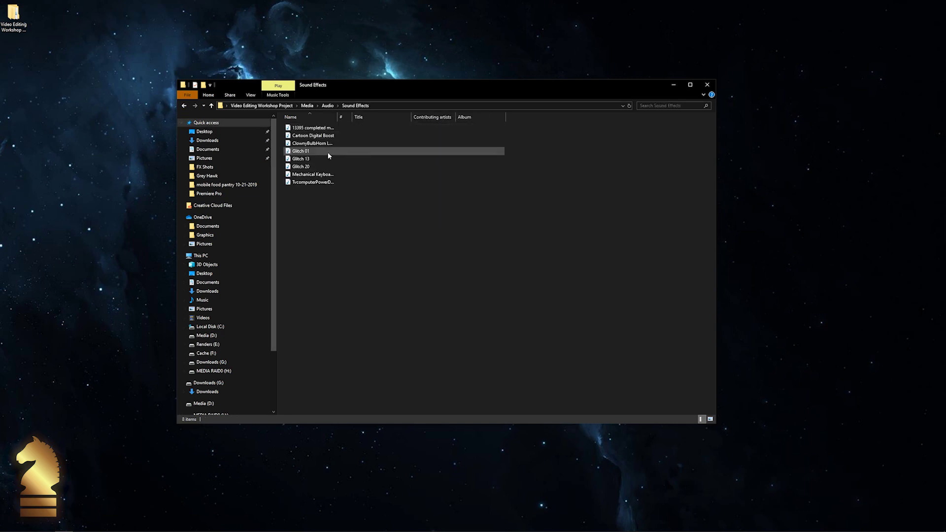
left_click(184, 106)
left_click(184, 105)
- Check Graphics > Logos, selecting logo-4, then look into Pics and return to Media
double_click(301, 143)
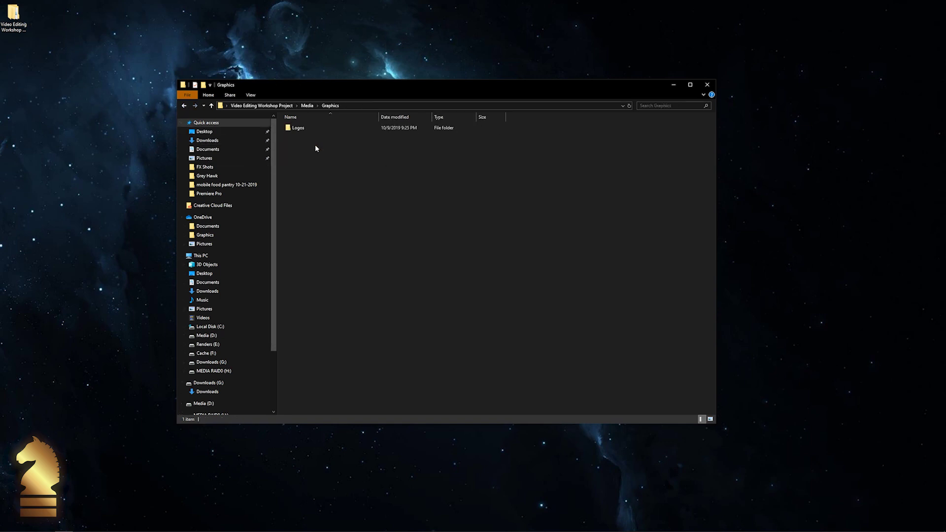
double_click(311, 132)
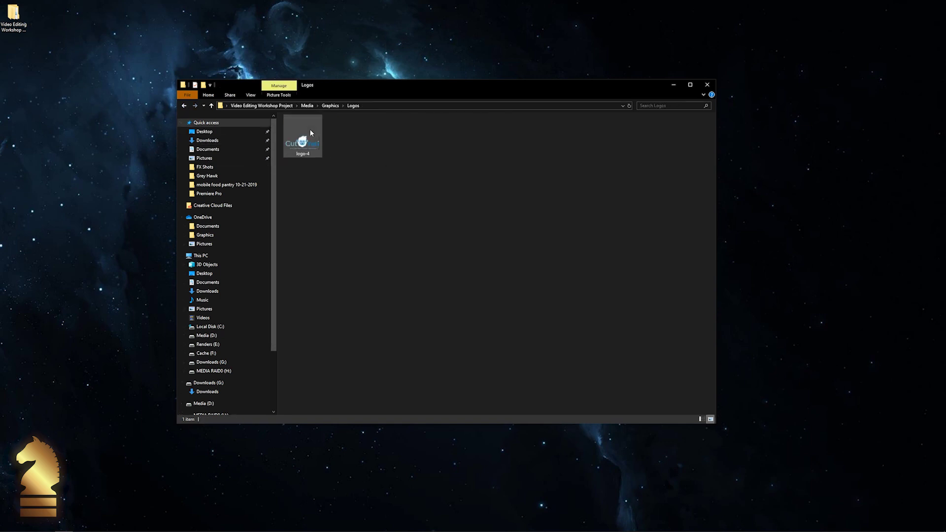
left_click(306, 151)
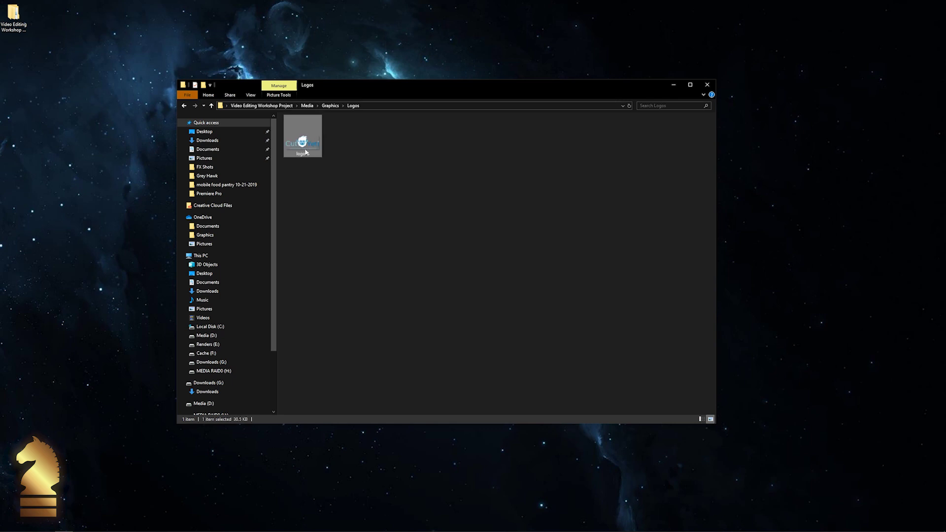
left_click(185, 106)
left_click(185, 106)
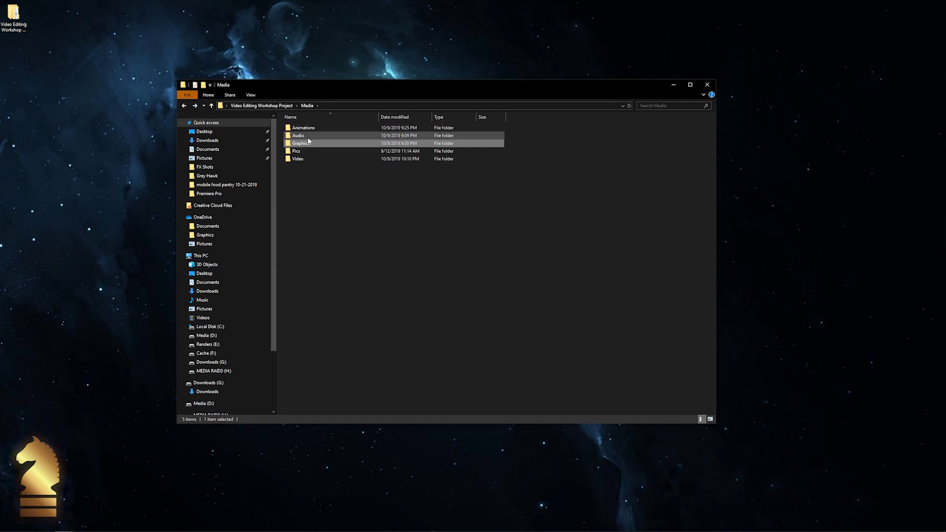
double_click(297, 151)
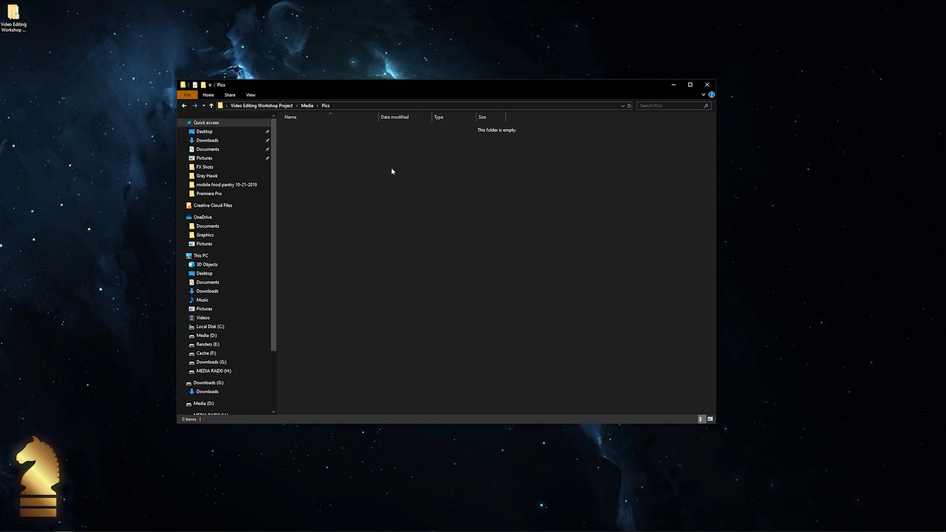
left_click(187, 106)
- Open Video, select the Talking Head with Sync Sound clip, then enter Elements > Glitches
double_click(320, 159)
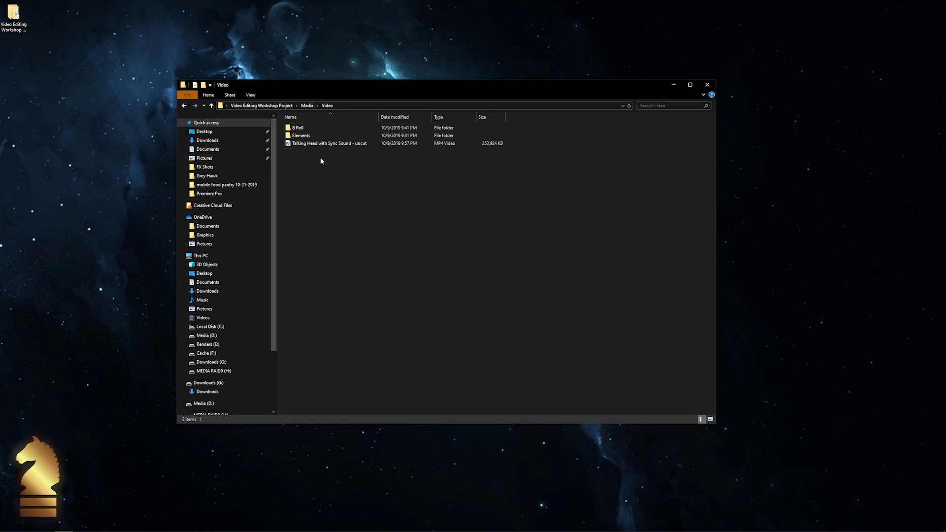
left_click(302, 146)
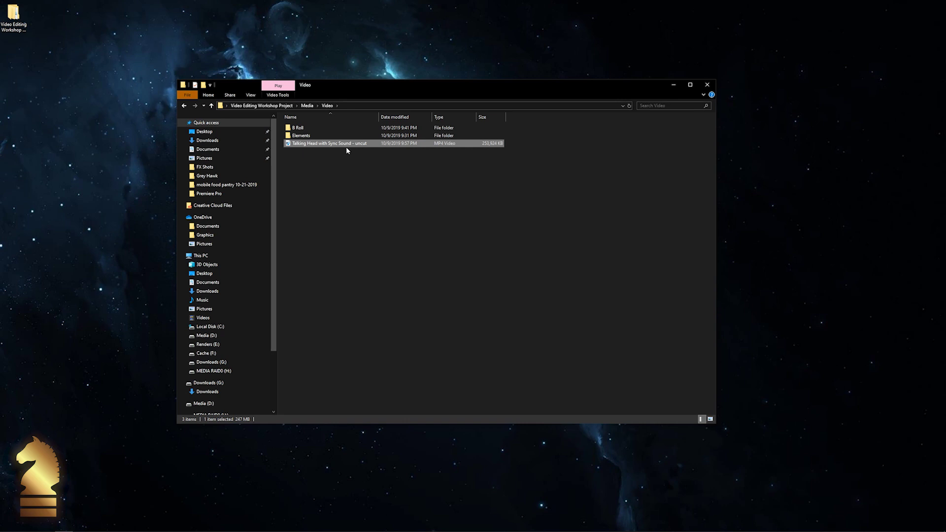
double_click(313, 136)
left_click(317, 129)
double_click(316, 129)
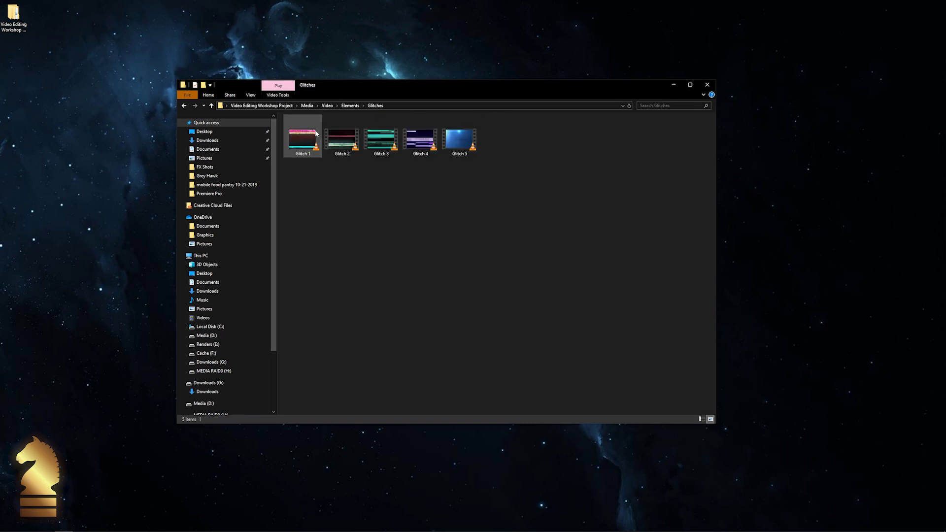
- Look into Lens Flares, select the Distortions video in Elements, then return to Video
left_click(184, 105)
double_click(346, 136)
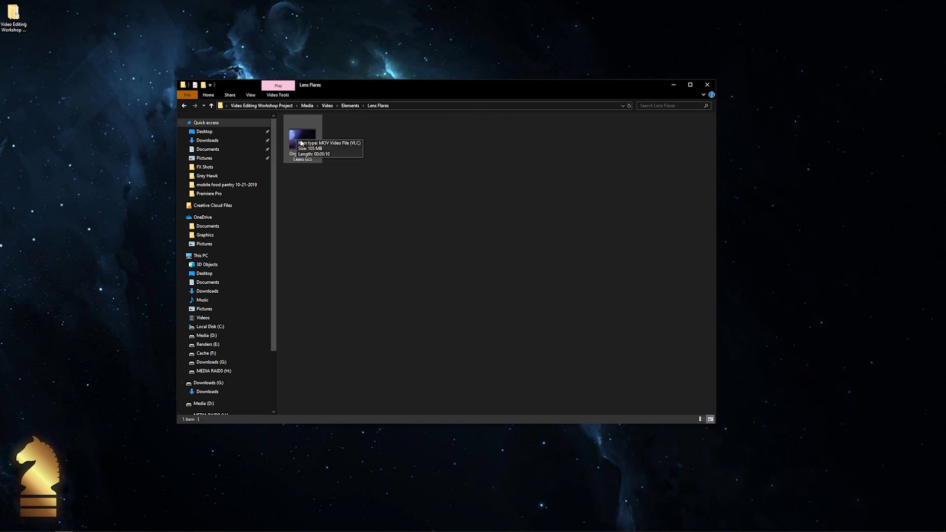
left_click(183, 106)
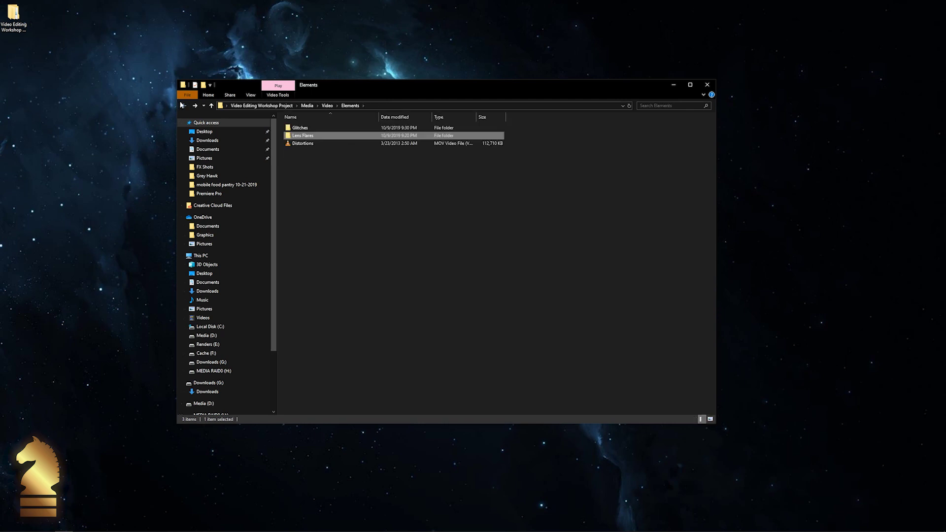
left_click(308, 145)
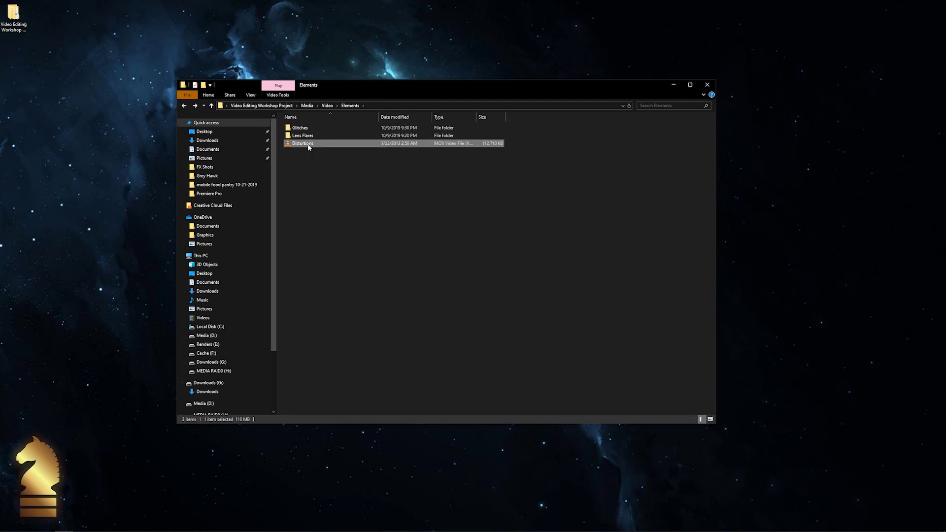
left_click(183, 106)
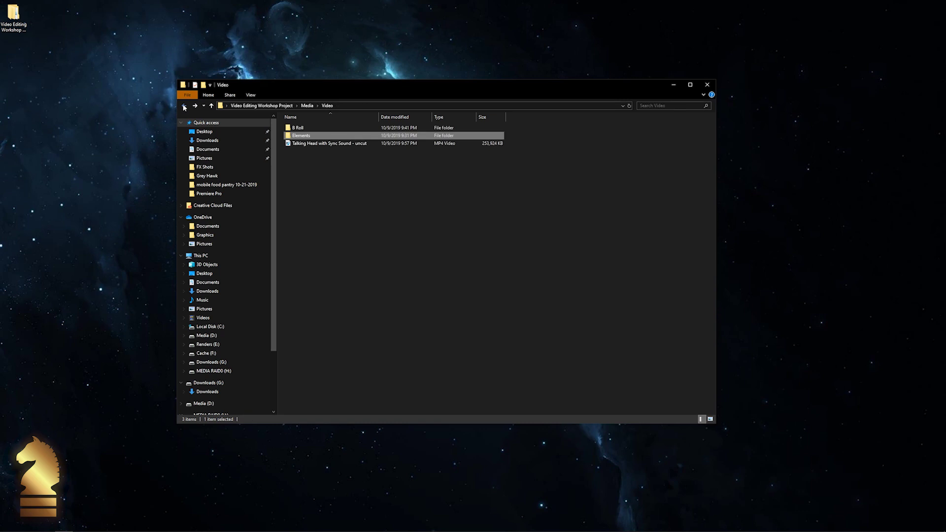
- View the 13 clips in B Roll, then go back up to the Video folder
double_click(303, 129)
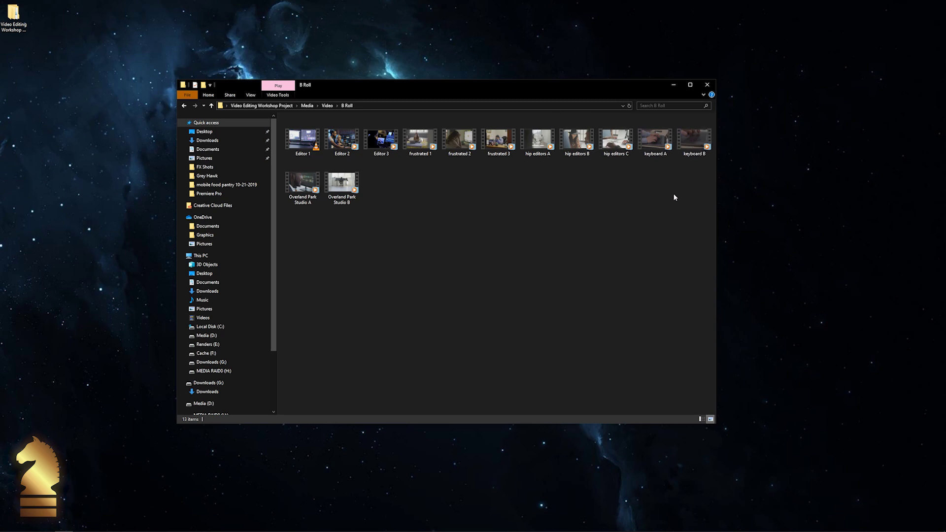
left_click(327, 105)
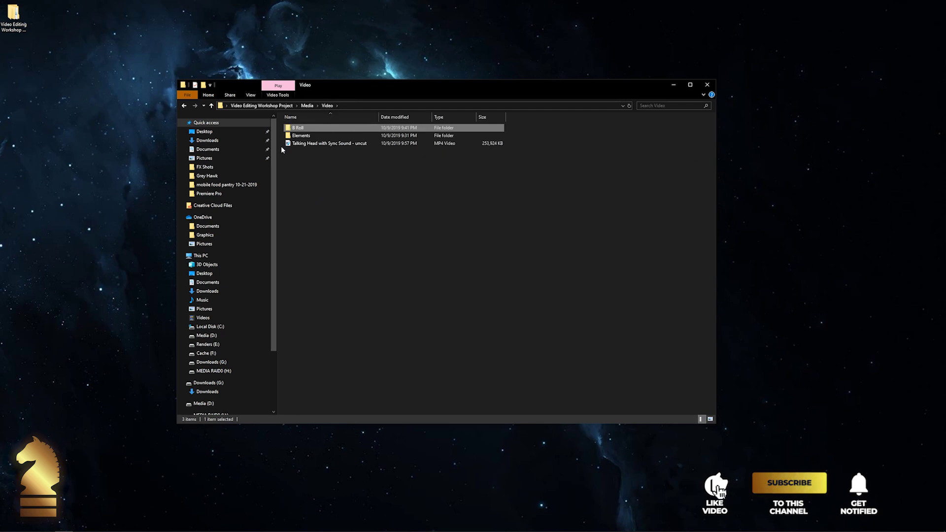
- Climb via the Media breadcrumb up to the top-level Video Editing Workshop Project folder
left_click(307, 106)
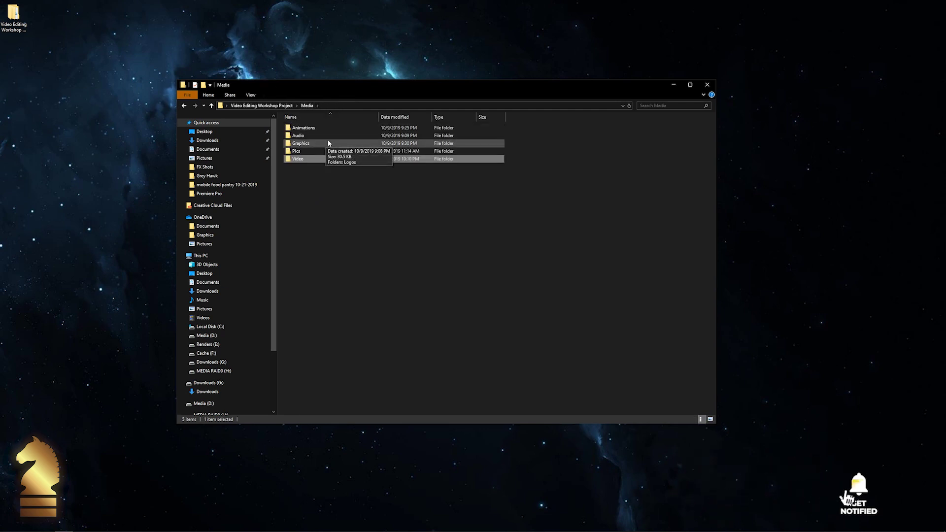
left_click(261, 106)
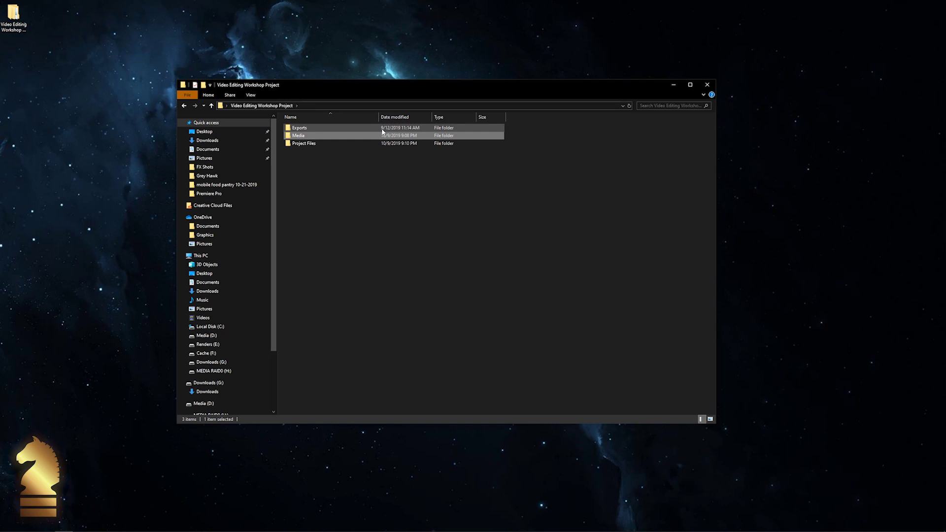
left_click(342, 143)
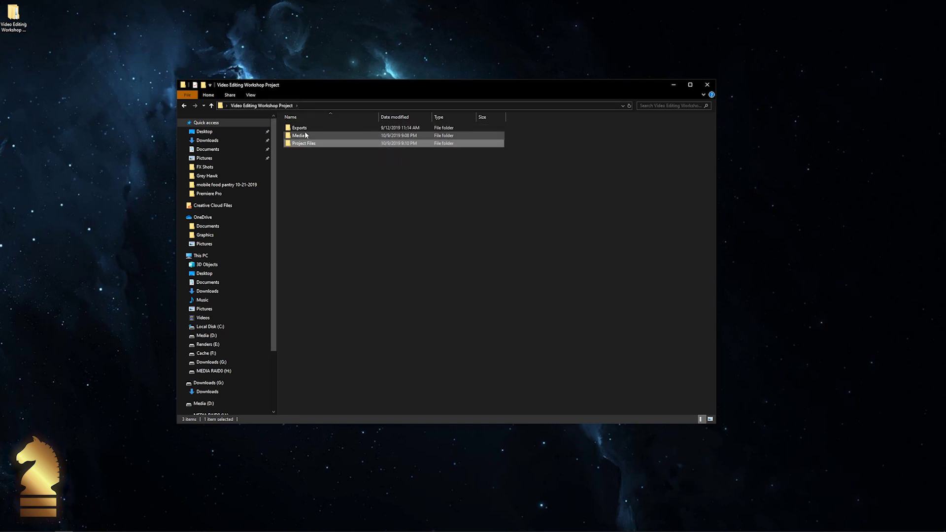
mouse_move(305, 135)
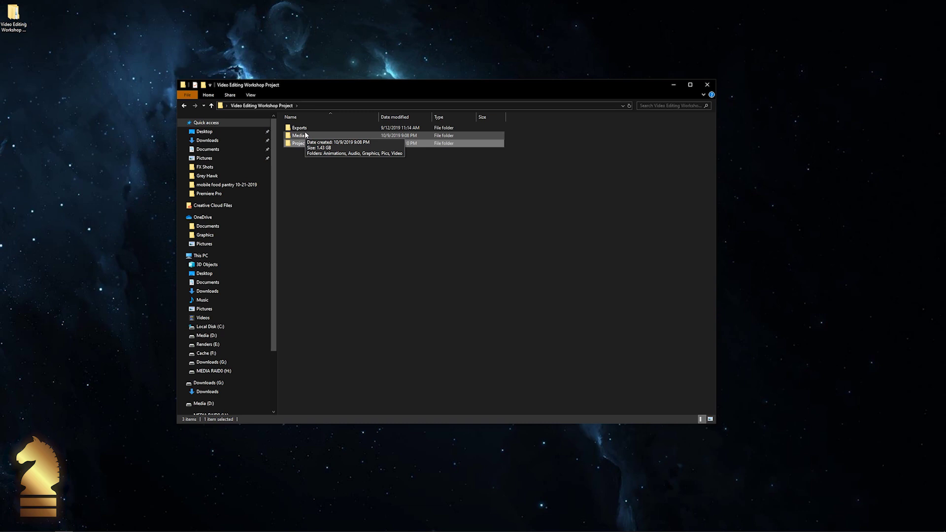
left_click(341, 194)
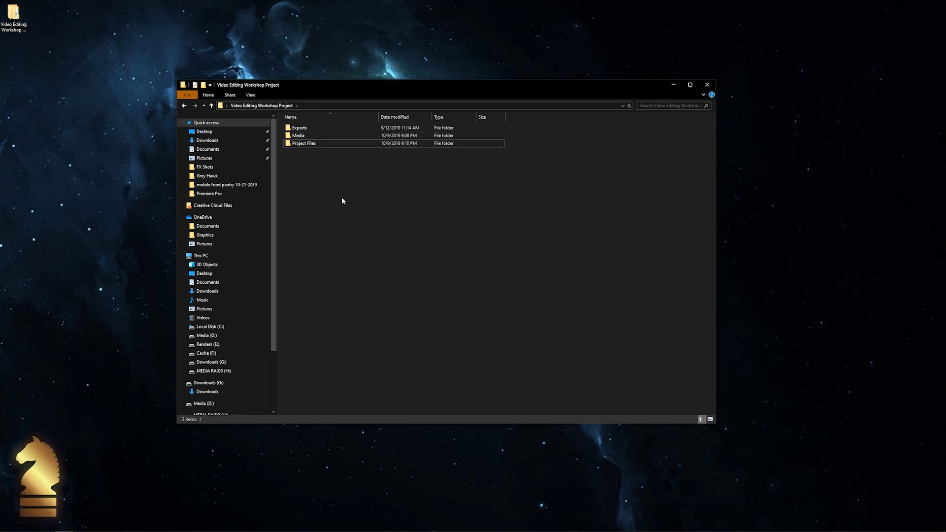
double_click(306, 129)
left_click(186, 107)
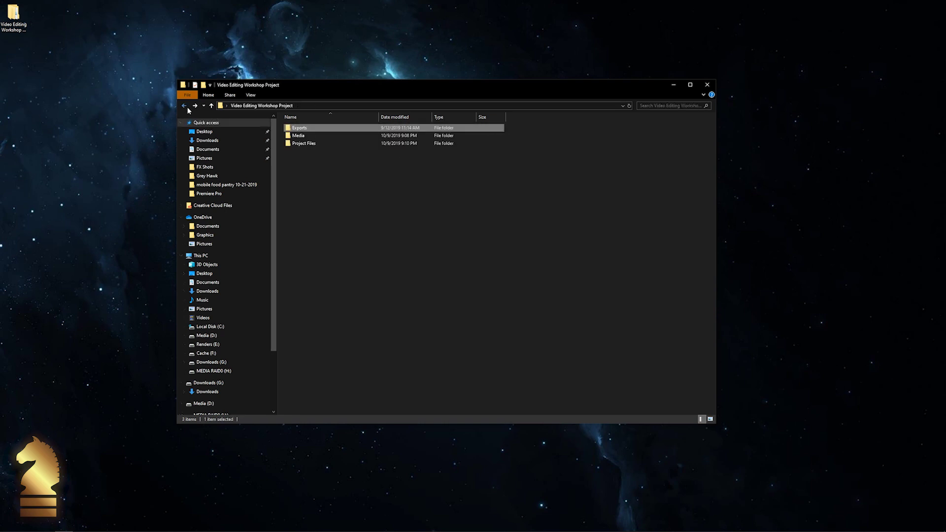
double_click(303, 136)
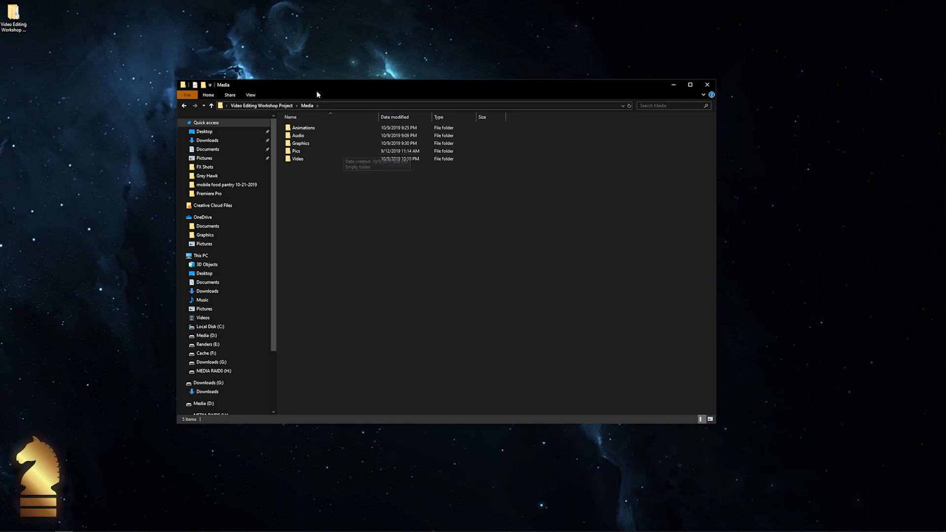
left_click(270, 106)
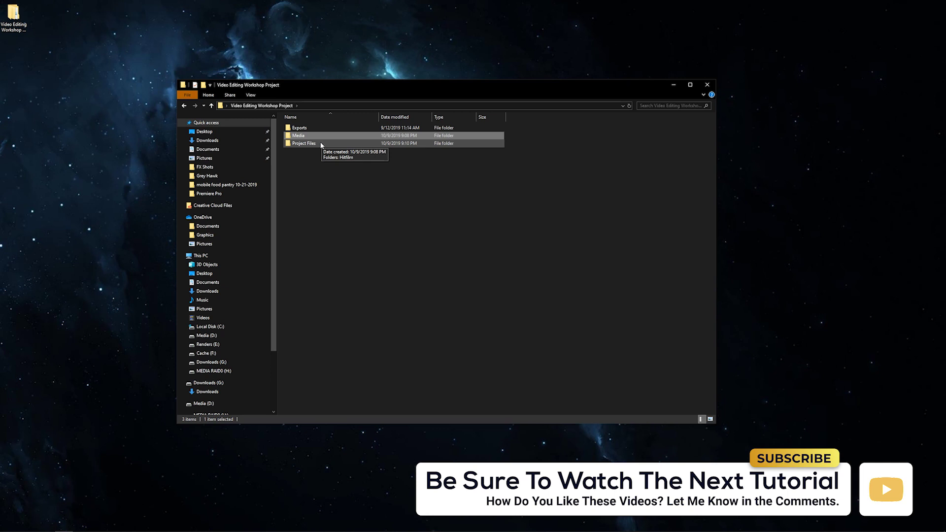
left_click(363, 216)
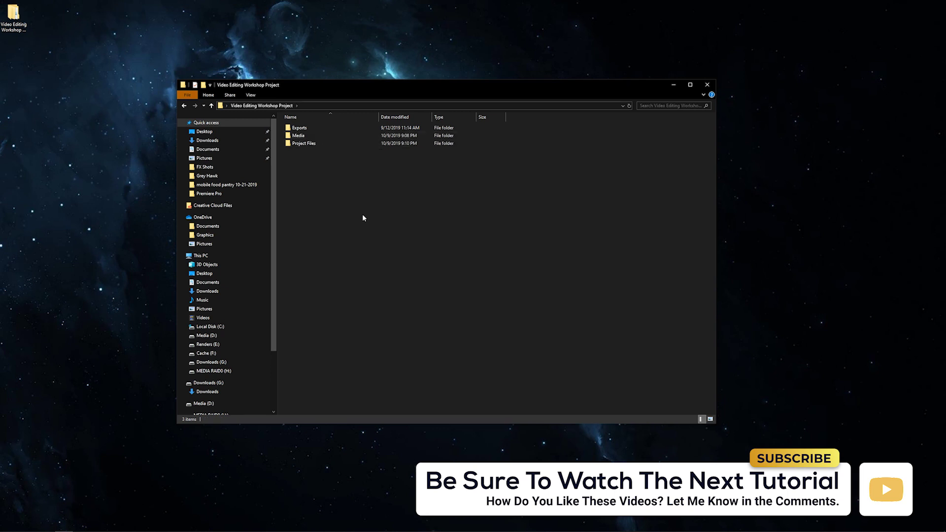